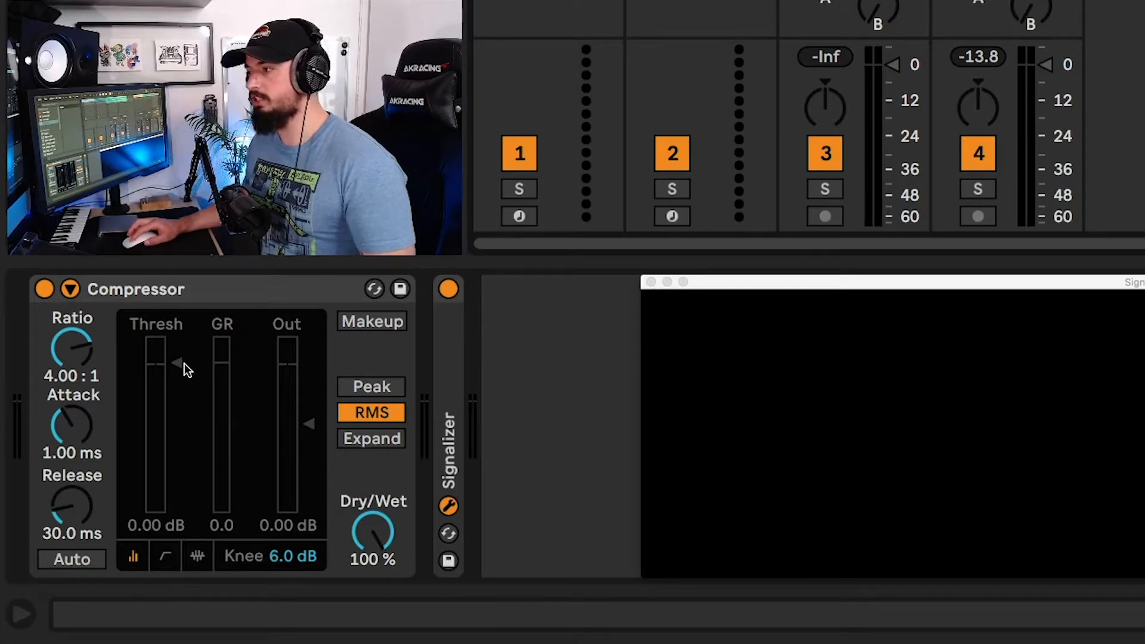
Step: Lower the Compressor's threshold to about -28.1 dB and toggle its Makeup gain
left_click_drag(181, 363, 181, 457)
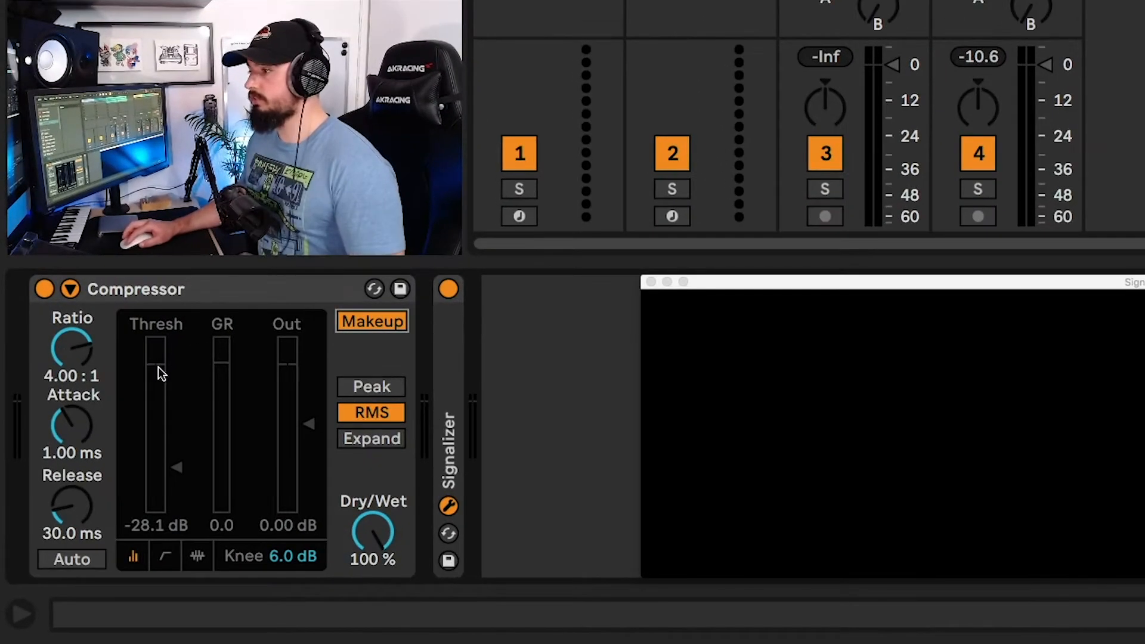
left_click(159, 366)
left_click(343, 321)
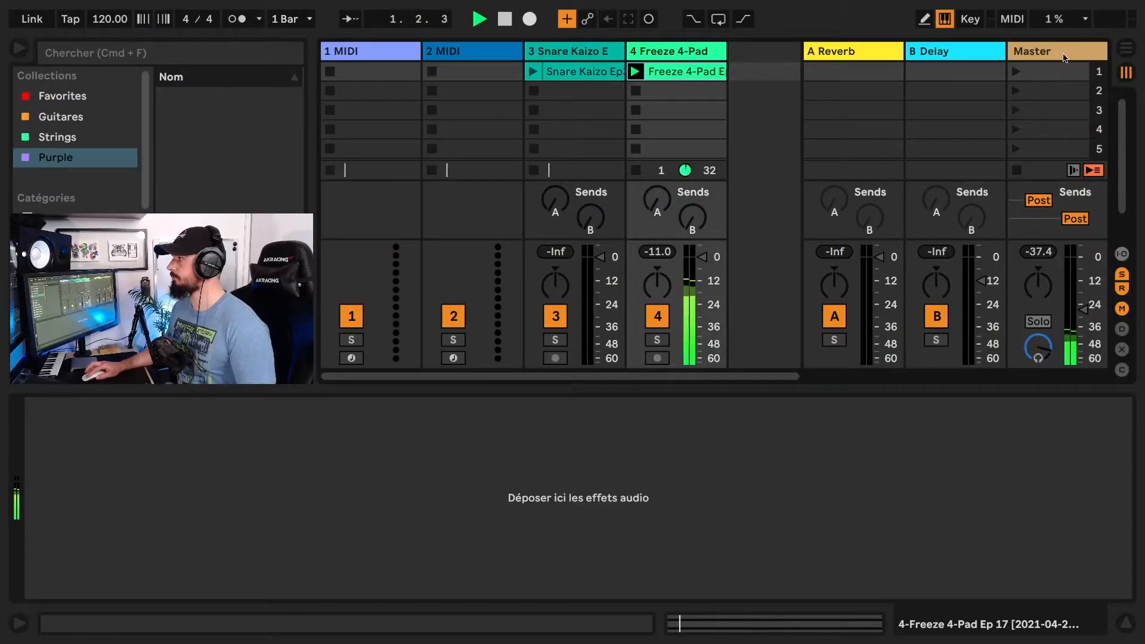
Step: Lower the Master track Compressor's threshold to -30.0 dB and enable Makeup while briefly playing the pad
left_click(1064, 55)
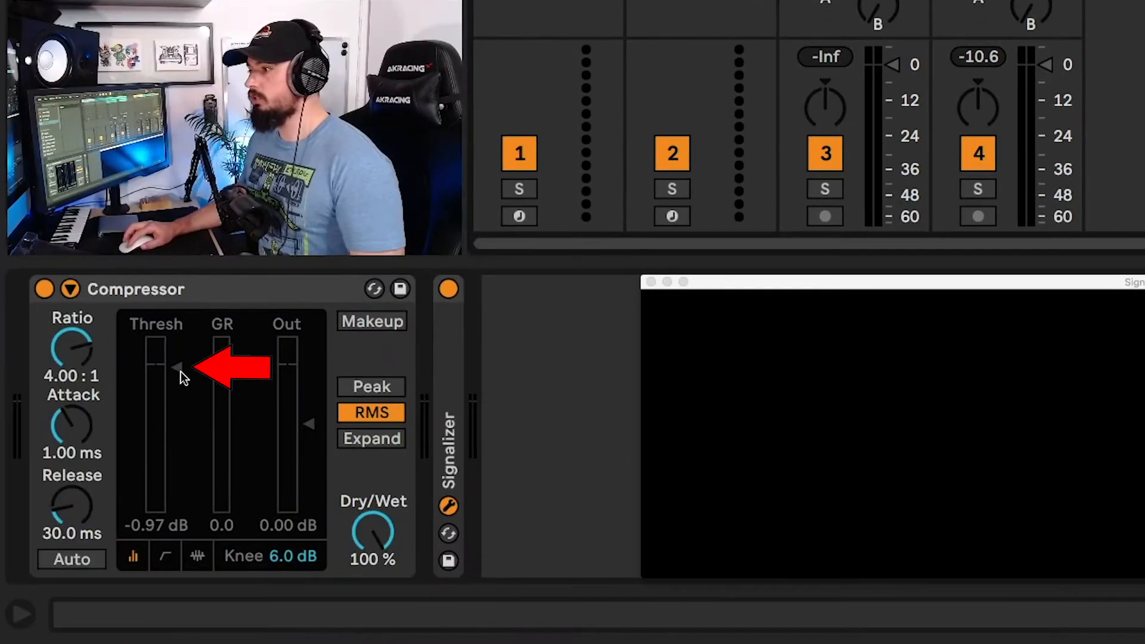
left_click_drag(180, 371, 176, 469)
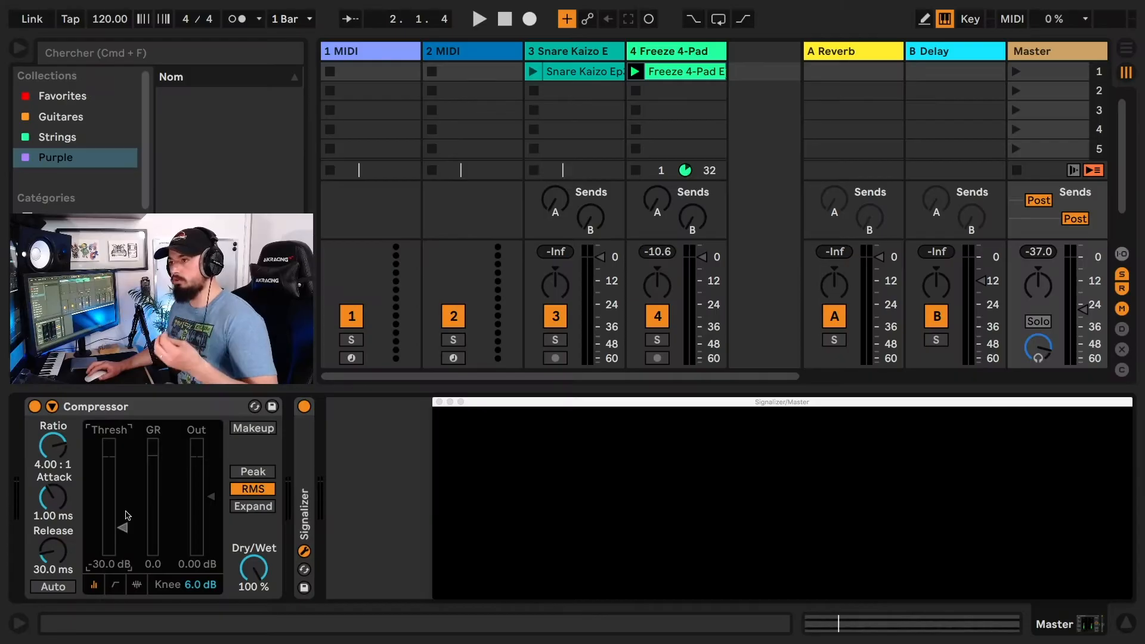
key("space")
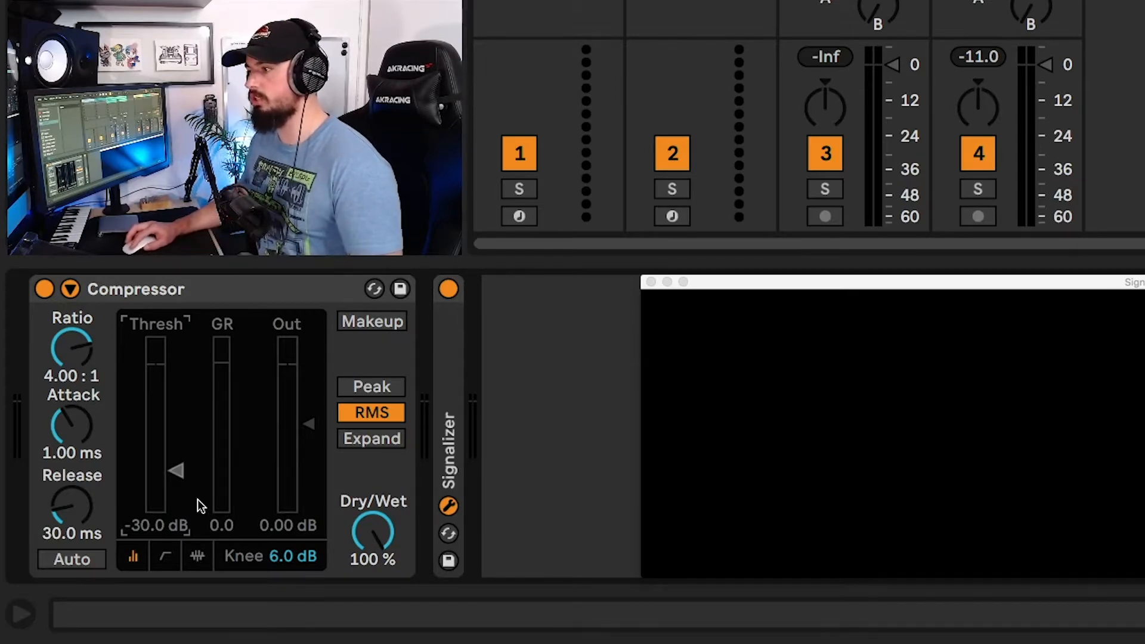
left_click(381, 322)
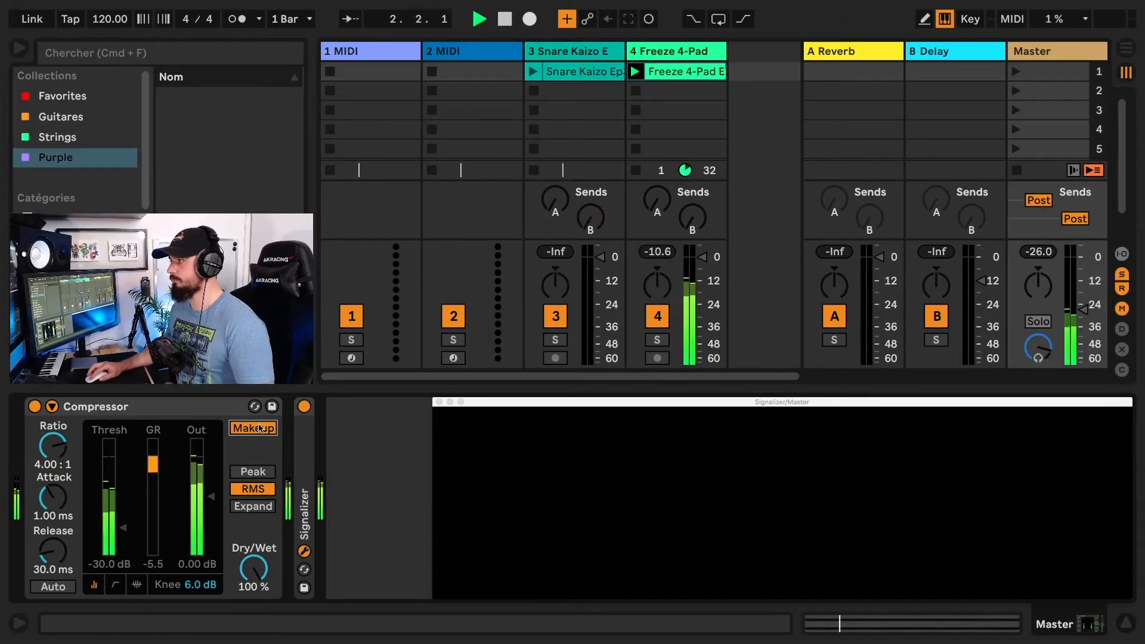
key("space")
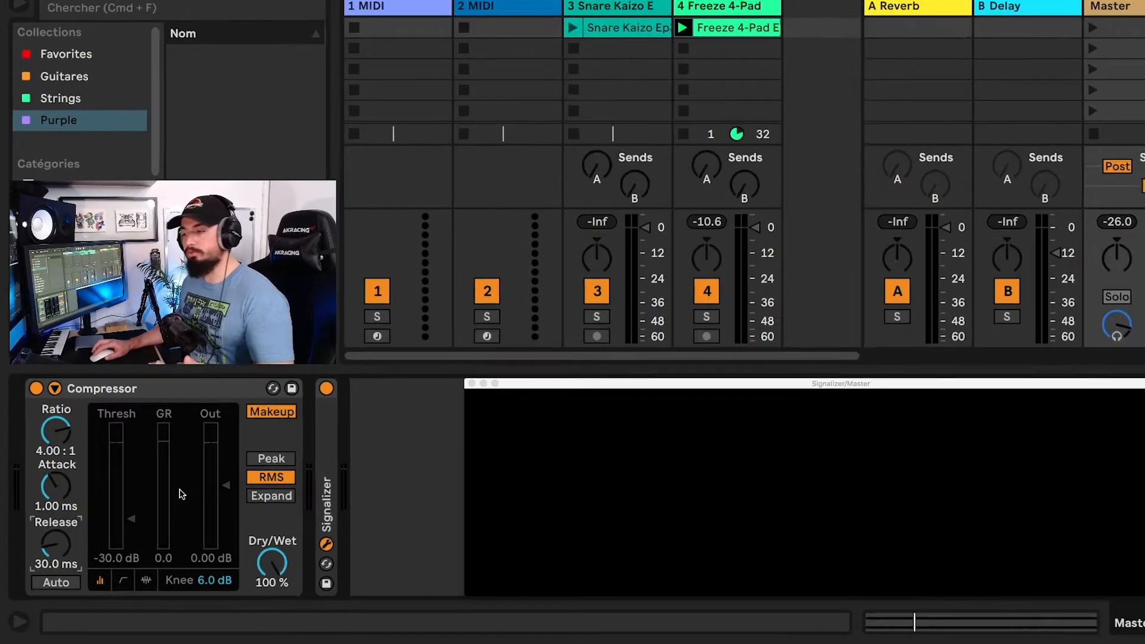
Step: Display the Compressor's transfer curve and move its point around, ending at a -27.8 dB threshold and 4.74:1 ratio
left_click(123, 579)
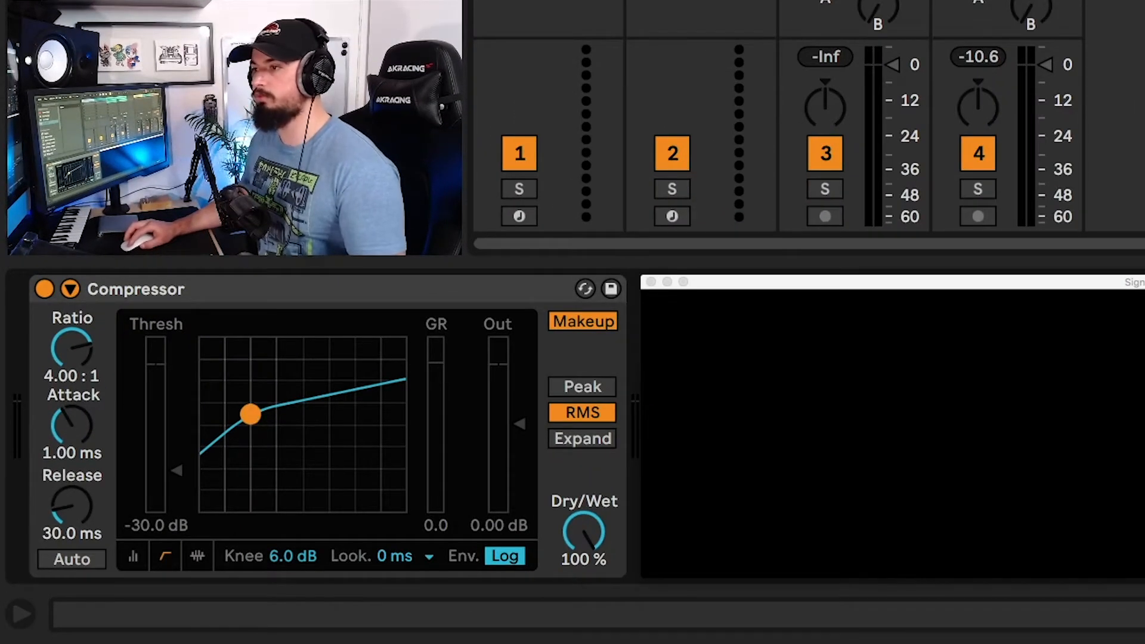
left_click_drag(251, 414, 327, 376)
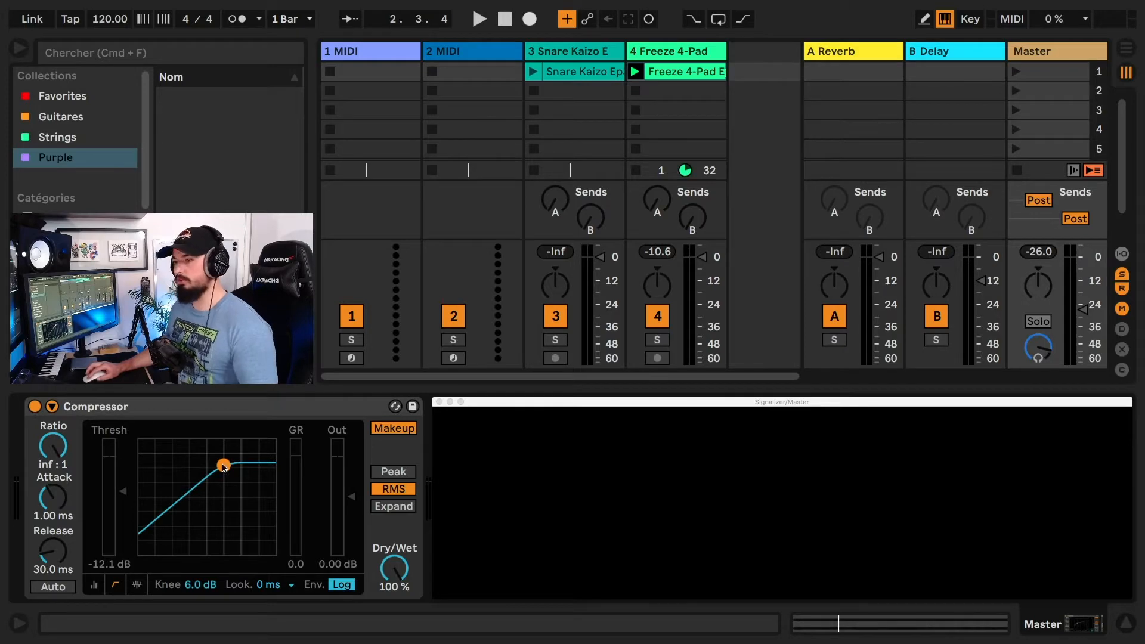
left_click_drag(223, 469, 200, 477)
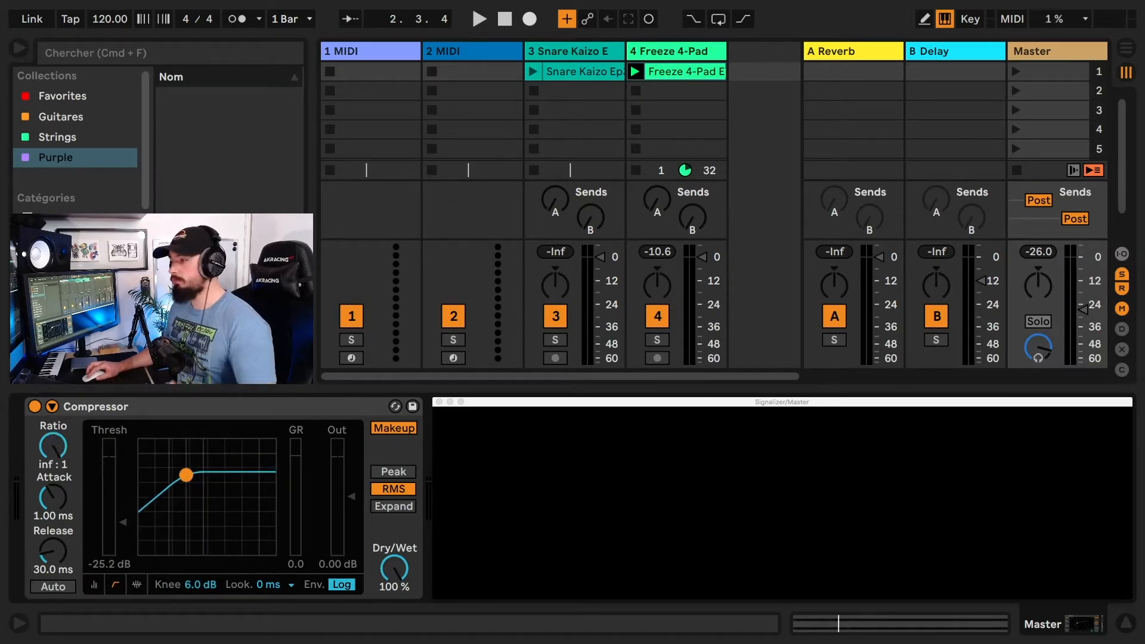
left_click_drag(186, 497, 169, 479)
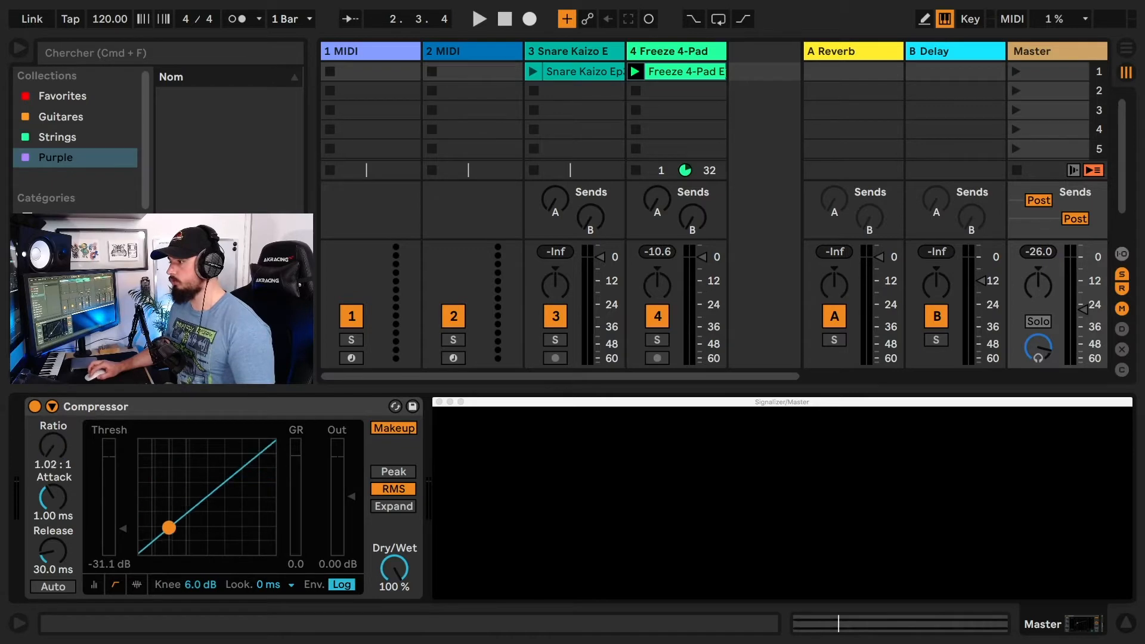
mouse_move(169, 528)
left_mouse_down()
mouse_move(174, 478)
mouse_move(163, 532)
mouse_move(170, 525)
left_mouse_up()
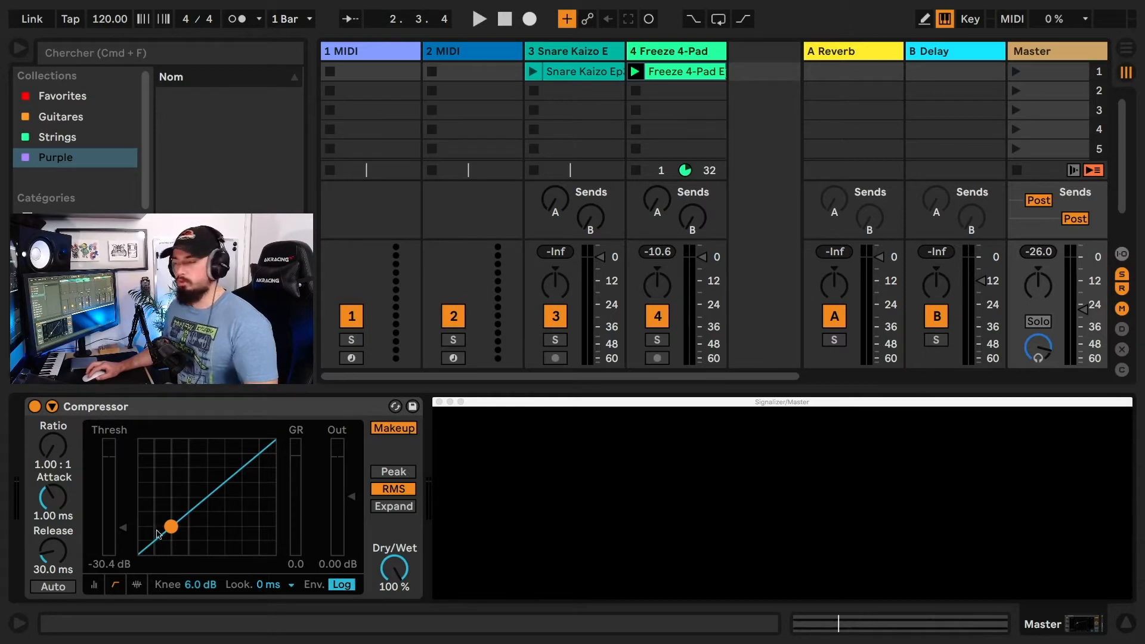
left_click_drag(171, 523, 178, 508)
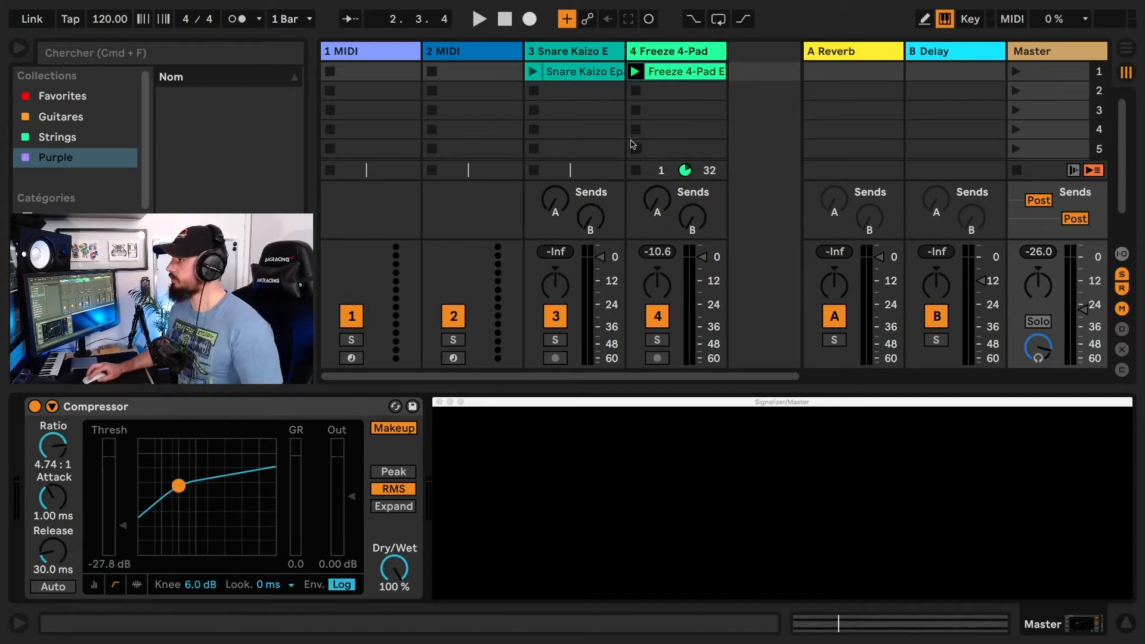
Step: Launch the Snare Kaizo clip and vary the Compressor's knee through 18, 9.4 and 11 dB, ending at 18 dB
left_click(533, 72)
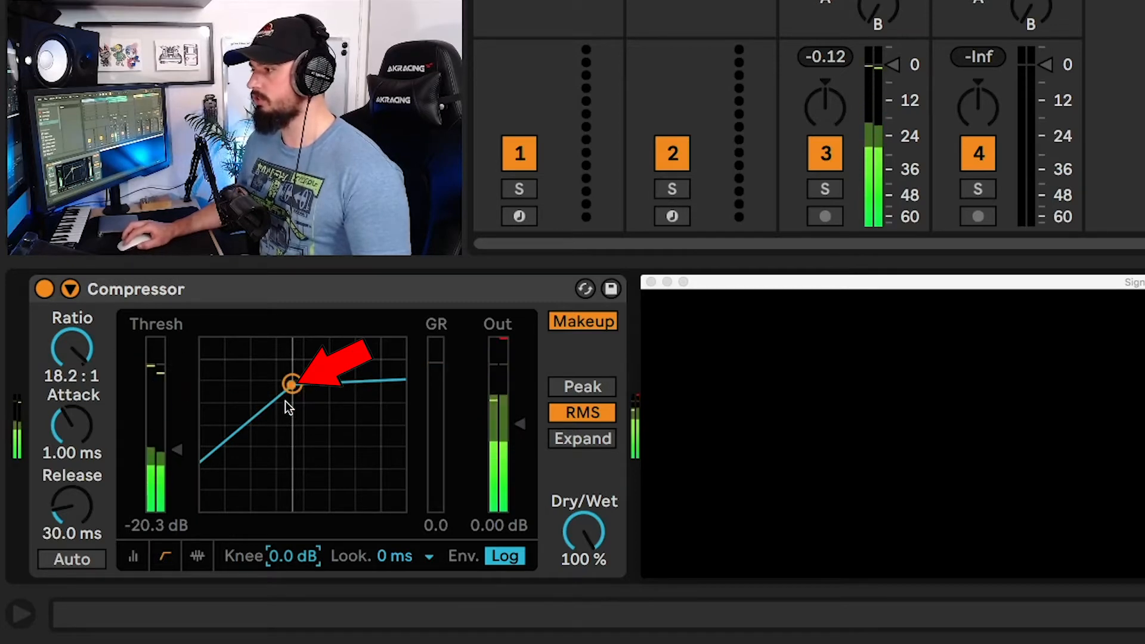
left_click_drag(287, 558, 287, 510)
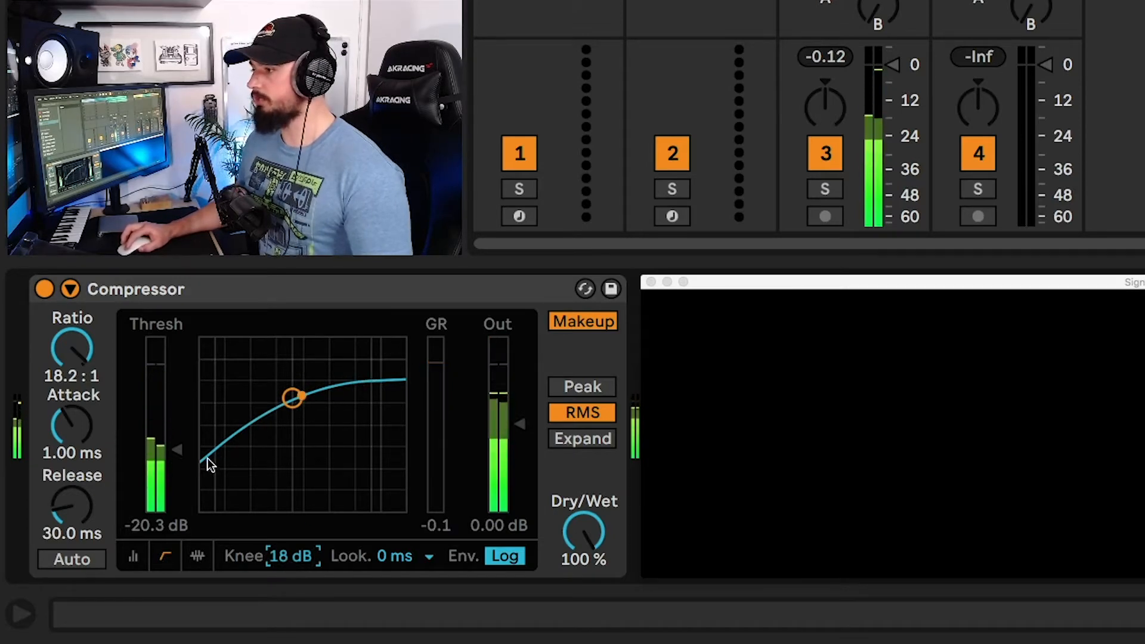
left_click_drag(290, 556, 290, 574)
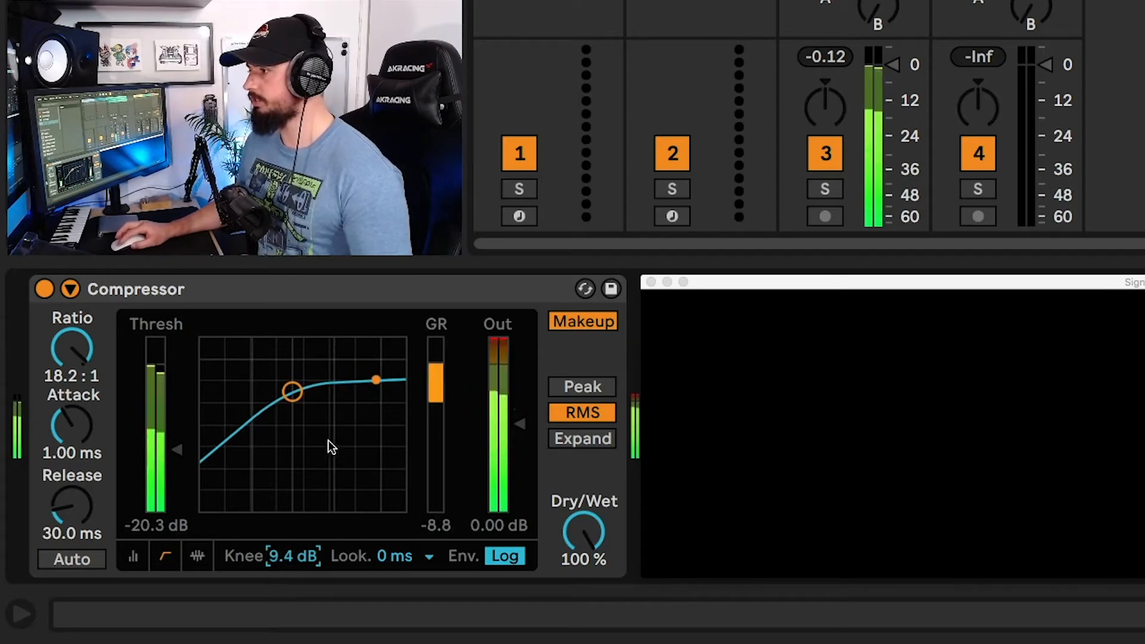
left_click_drag(288, 561, 288, 552)
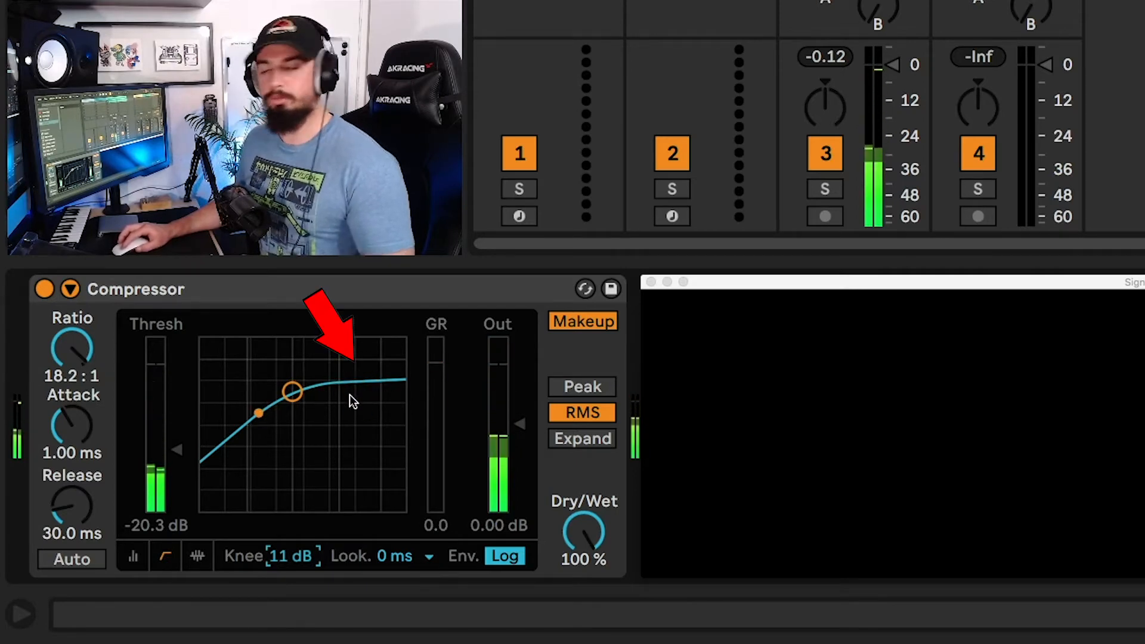
left_click_drag(285, 559, 285, 537)
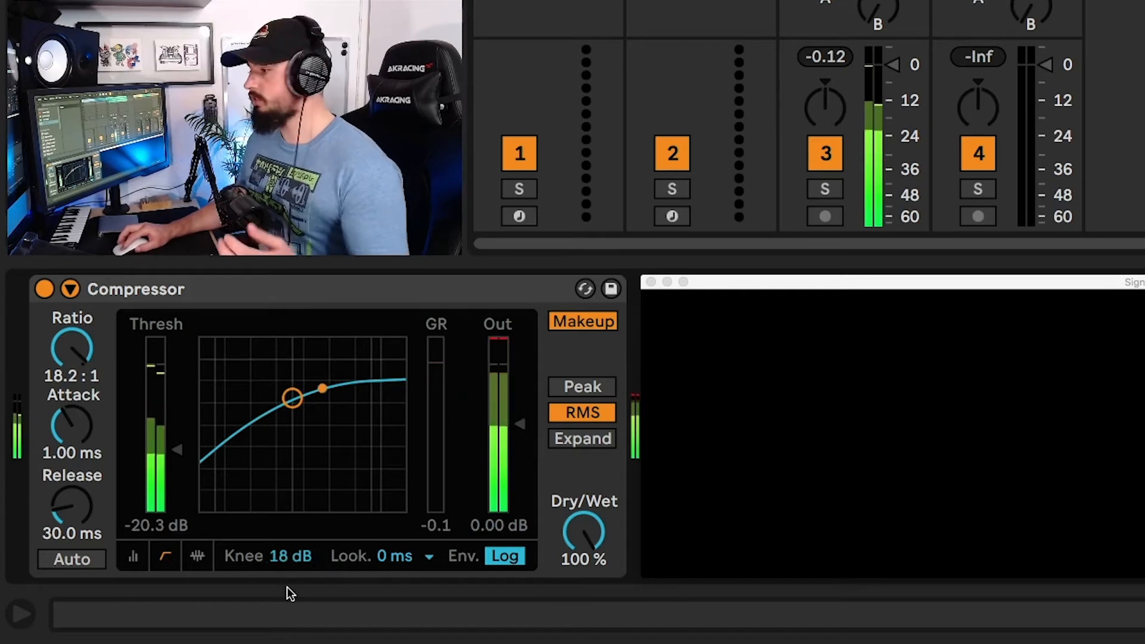
Step: Set the Compressor's knee to 0 dB, and raise it to 7.9 dB for a softer curve
left_click(290, 557)
type("0")
key("Return")
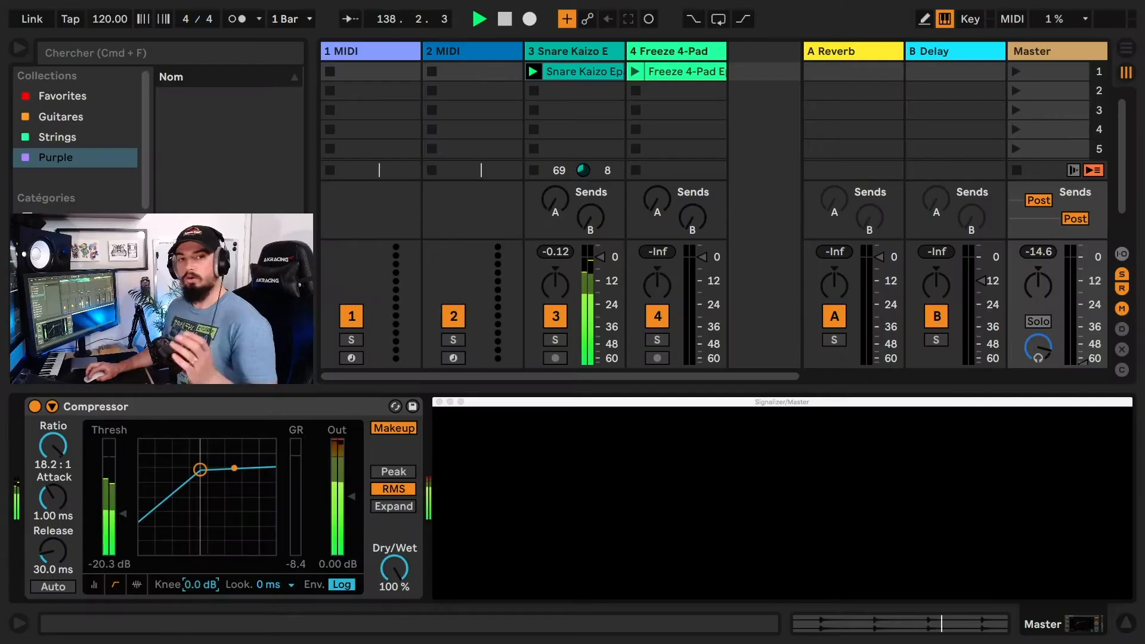
left_click_drag(293, 556, 292, 537)
left_click_drag(199, 584, 199, 589)
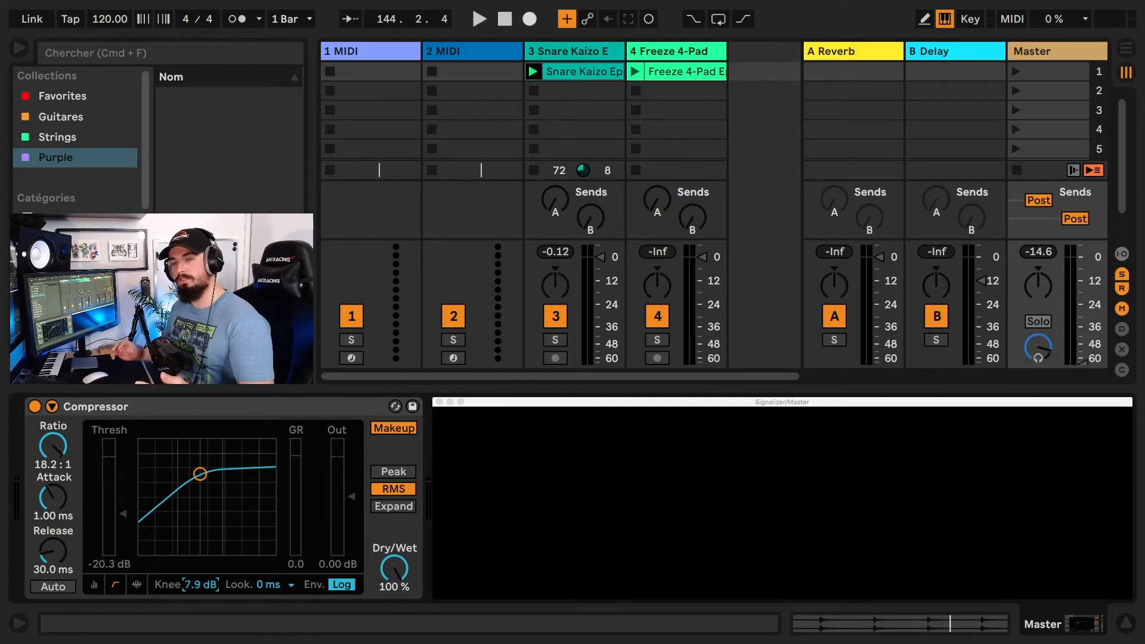
Step: Display the Compressor's activity view and raise the threshold to -16.1 dB, resuming playback of the snare
left_click(138, 585)
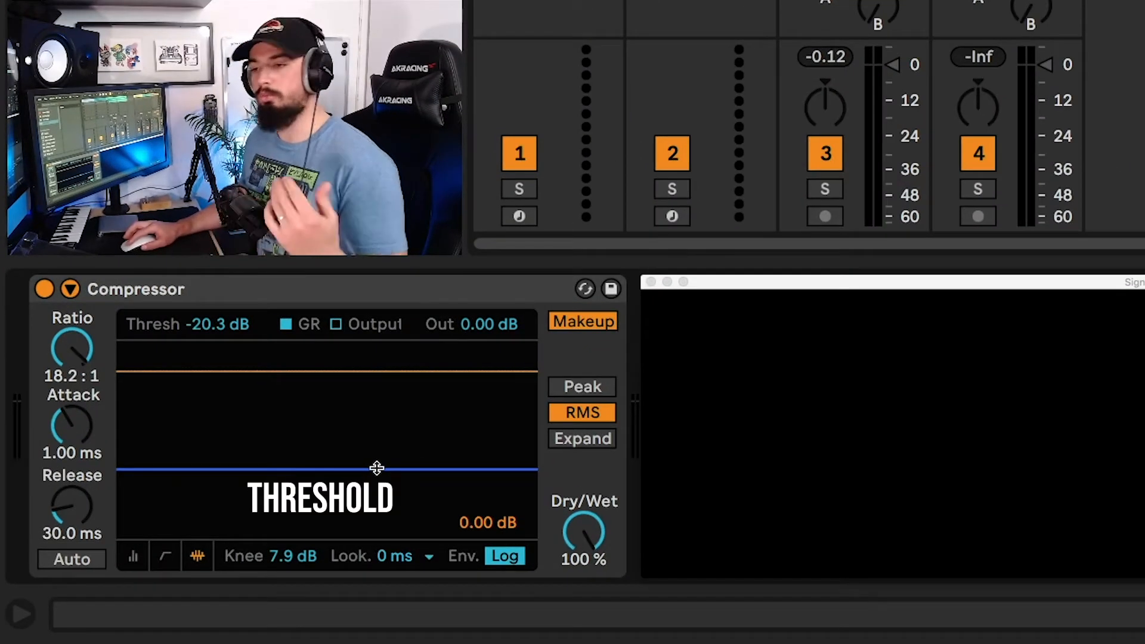
mouse_move(322, 470)
left_mouse_down()
mouse_move(322, 441)
mouse_move(322, 539)
mouse_move(322, 450)
left_mouse_up()
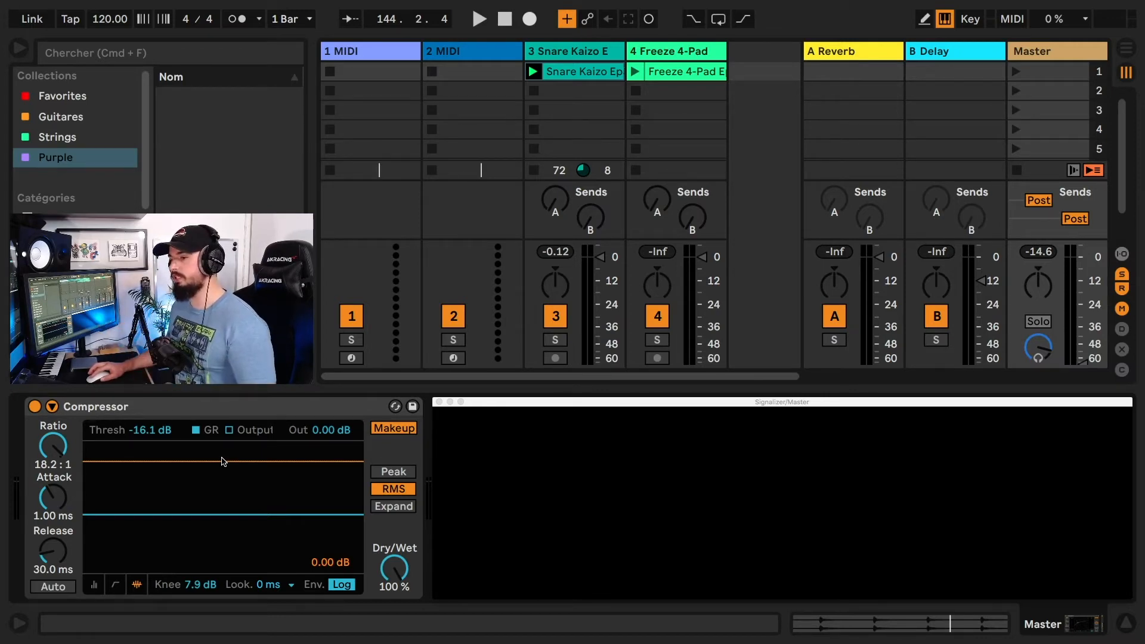
key("space")
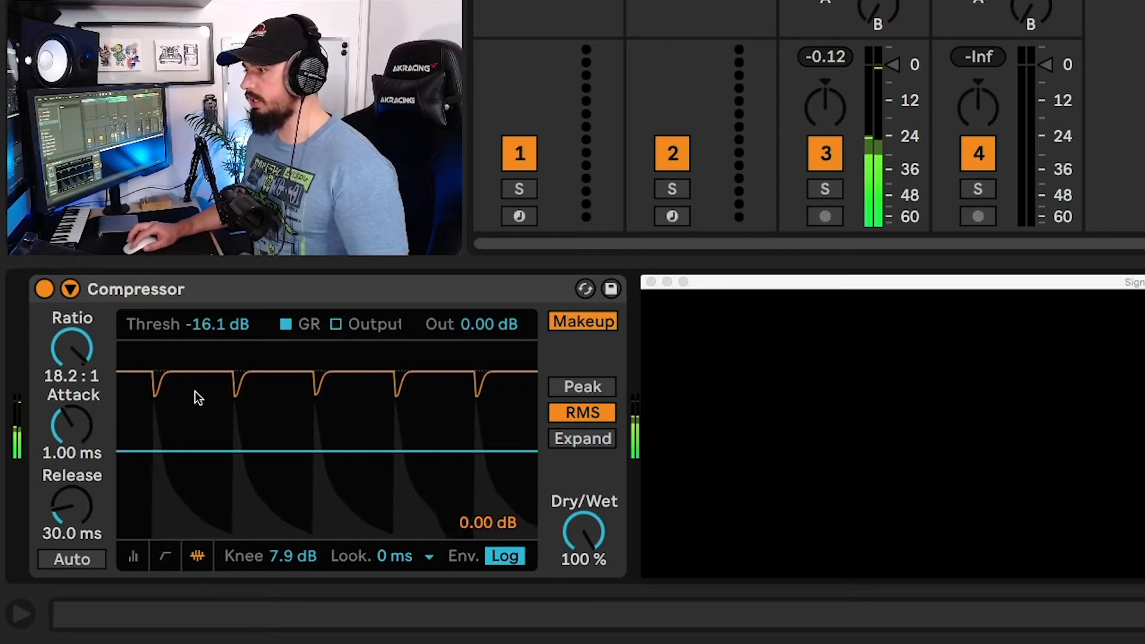
Step: Lower the Compressor's threshold to -42.7 dB and lengthen the attack to 1.83 ms and up to 176 ms
mouse_move(69, 422)
left_mouse_down()
mouse_move(69, 393)
mouse_move(69, 412)
left_mouse_up()
left_click_drag(396, 453, 396, 510)
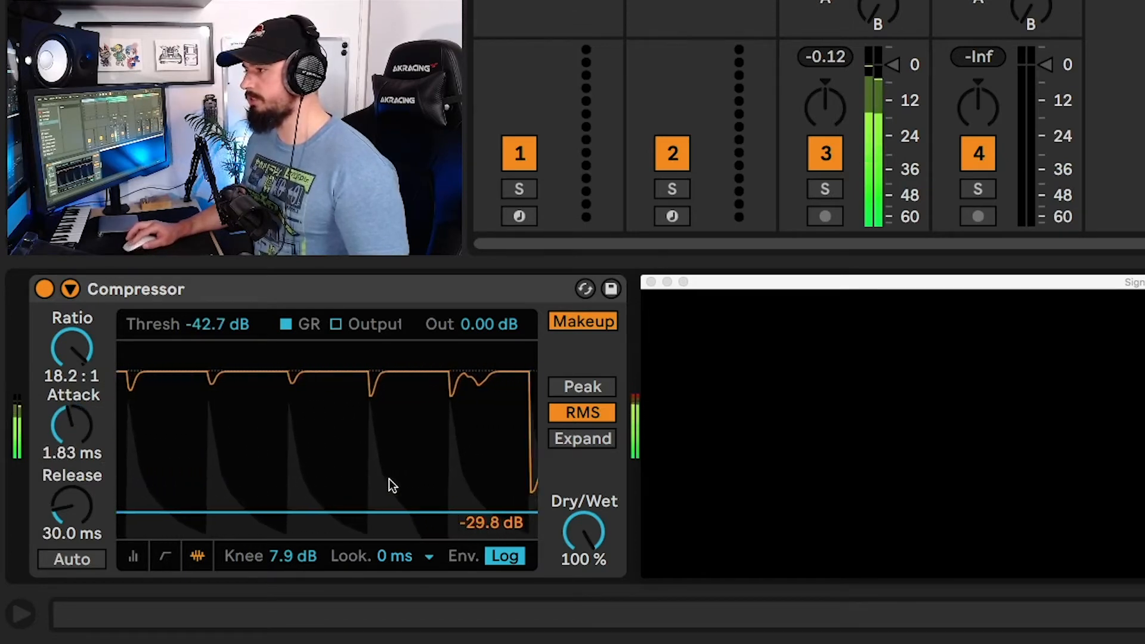
left_click_drag(70, 441, 91, 408)
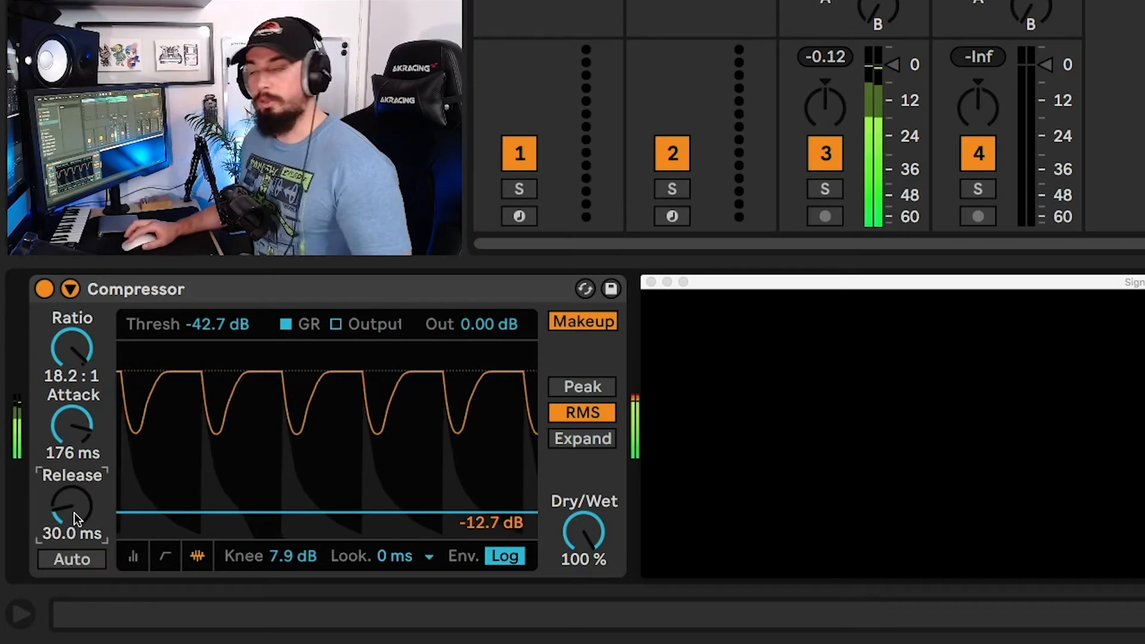
Step: Try longer Compressor release times of 205 ms and 1.34 s, and shorten the release to 98.7 ms
mouse_move(75, 517)
left_mouse_down()
mouse_move(75, 488)
mouse_move(75, 499)
left_mouse_up()
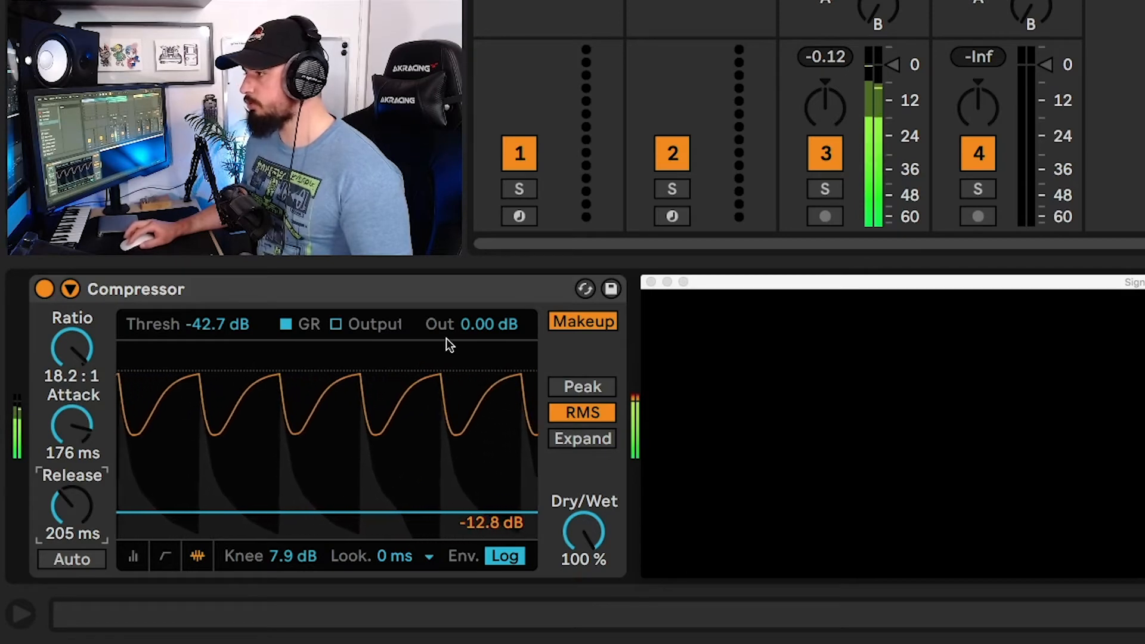
left_click_drag(72, 506, 72, 468)
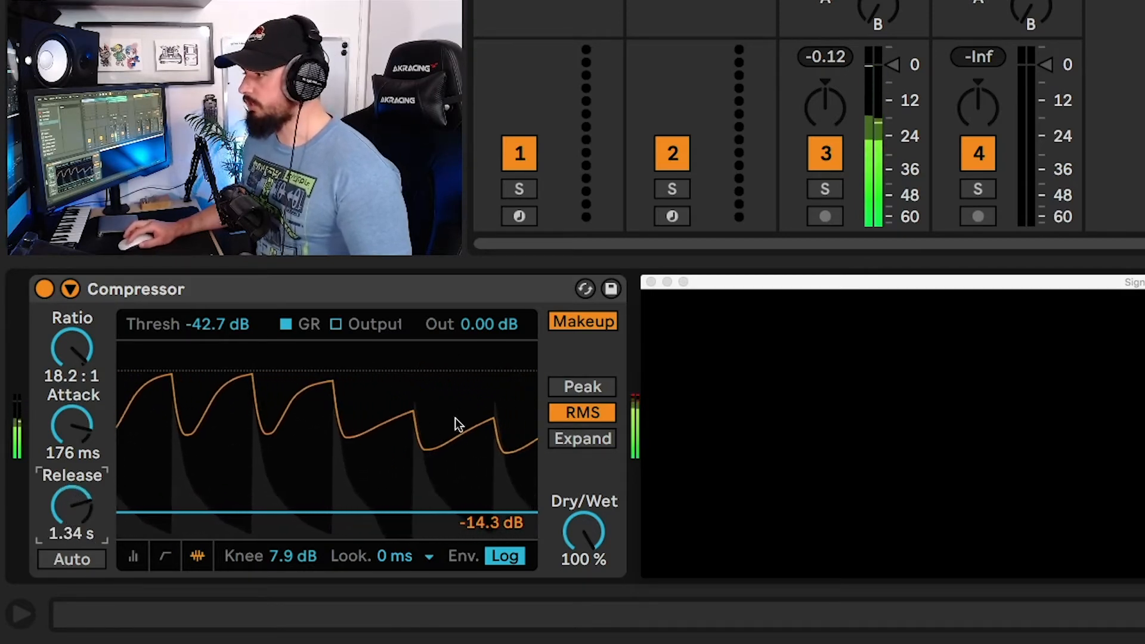
mouse_move(82, 511)
left_mouse_down()
mouse_move(82, 539)
mouse_move(68, 512)
mouse_move(68, 528)
left_mouse_up()
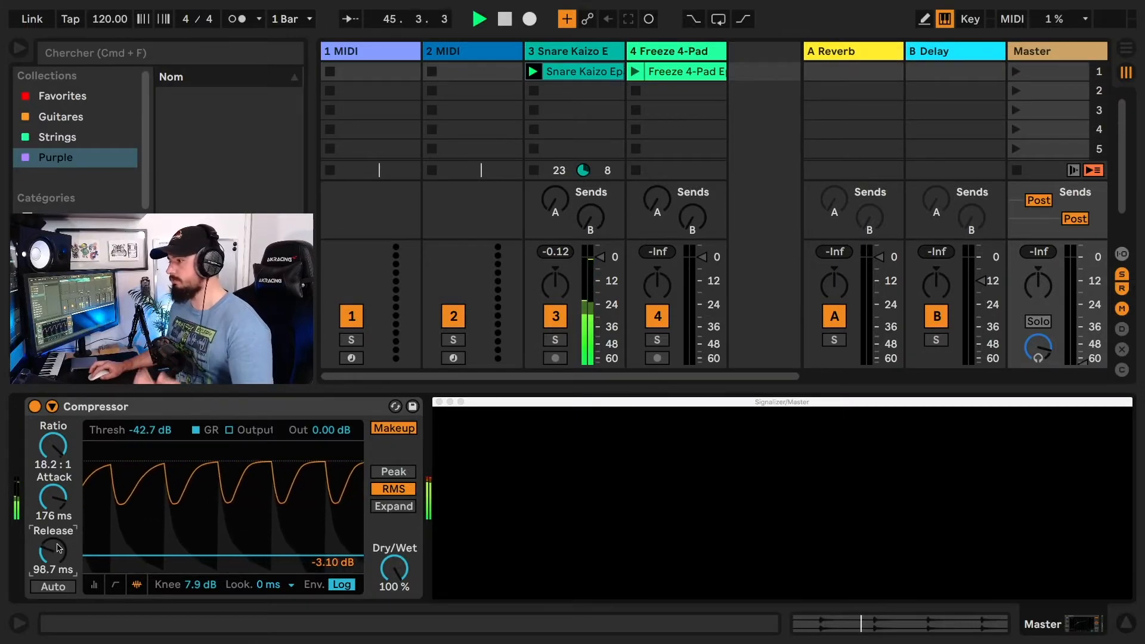
Step: Set the Compressor's attack to 3.16 ms and adjust the release to 92.1 ms
left_click_drag(58, 548, 57, 546)
left_click_drag(54, 498, 56, 498)
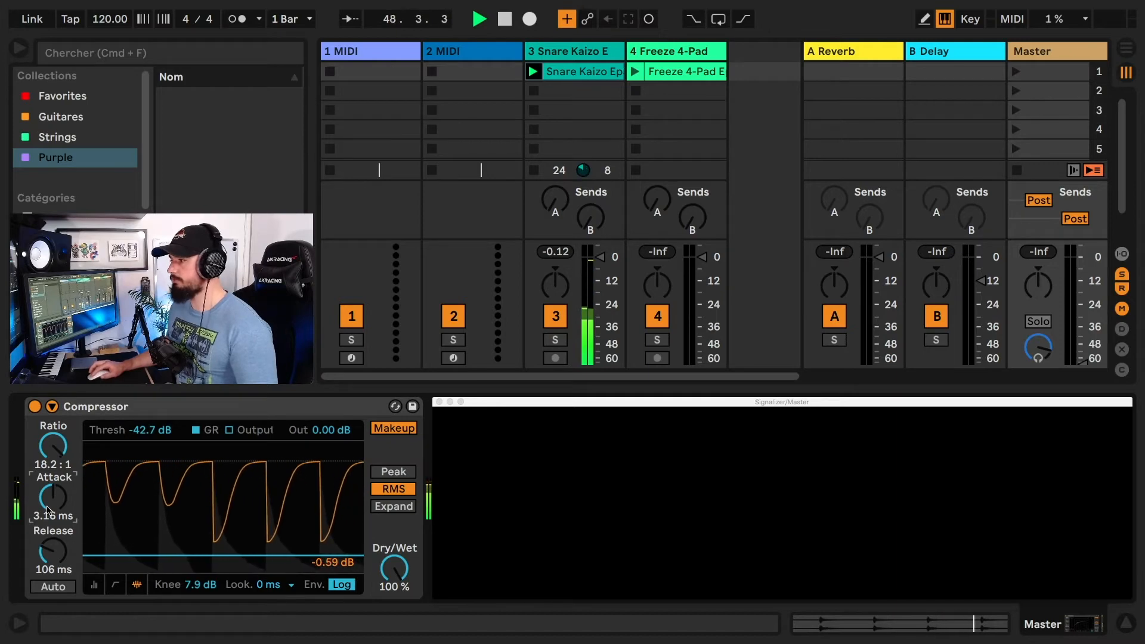
left_click_drag(59, 545, 59, 549)
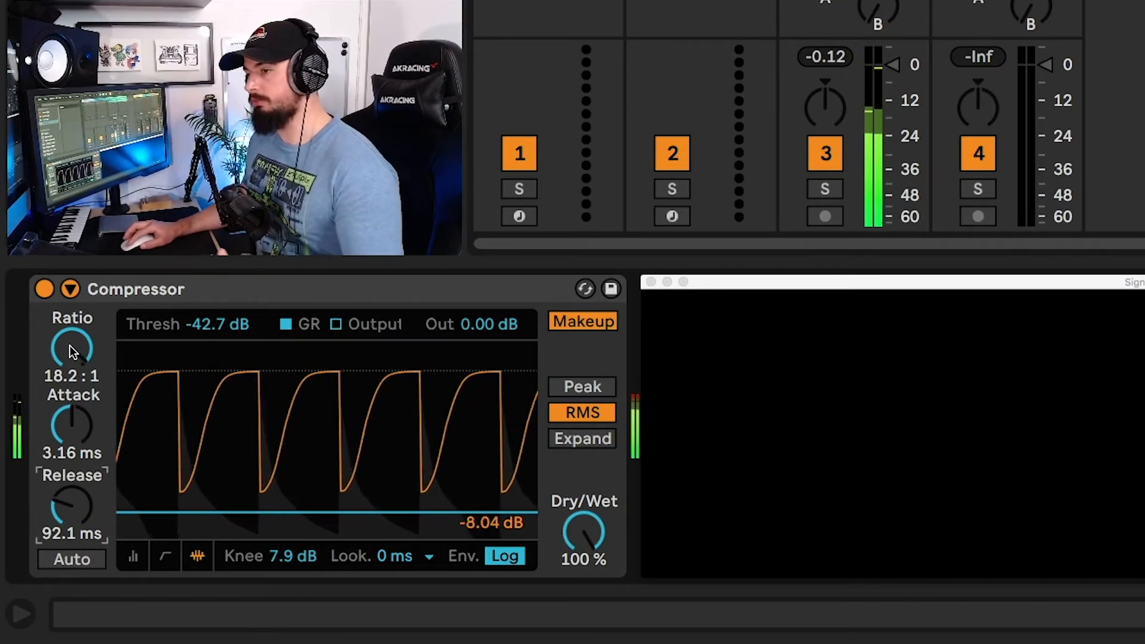
Step: Lower the Compressor's ratio to 2.00:1 and nudge the Master track's volume down slightly
left_click_drag(70, 345, 70, 368)
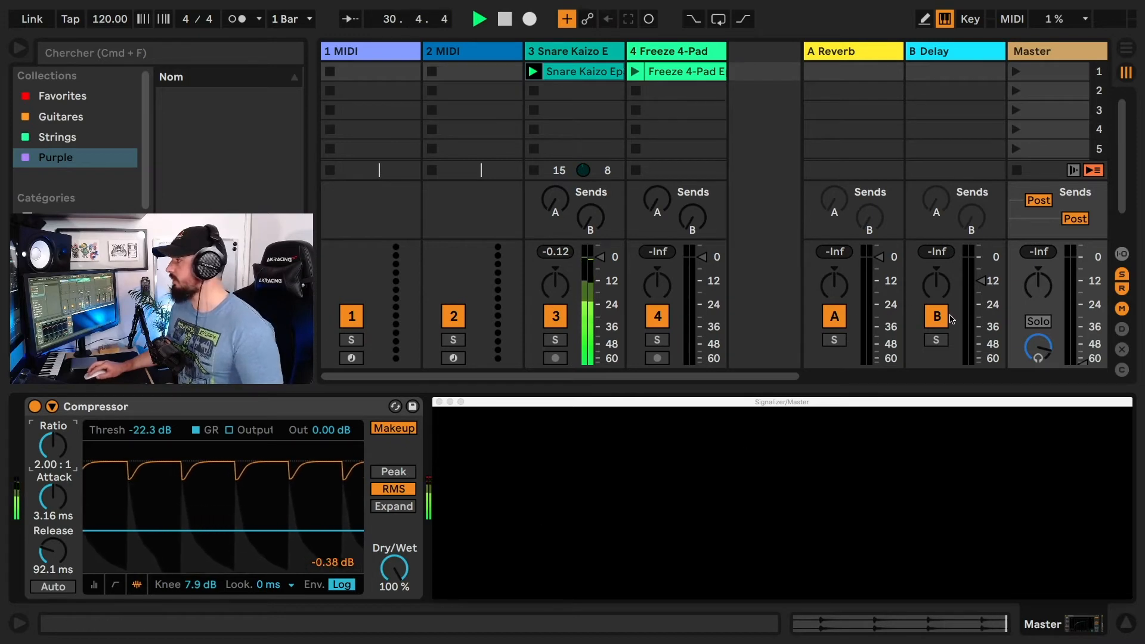
mouse_move(1083, 361)
left_mouse_down()
mouse_move(1082, 304)
mouse_move(1081, 365)
left_mouse_up()
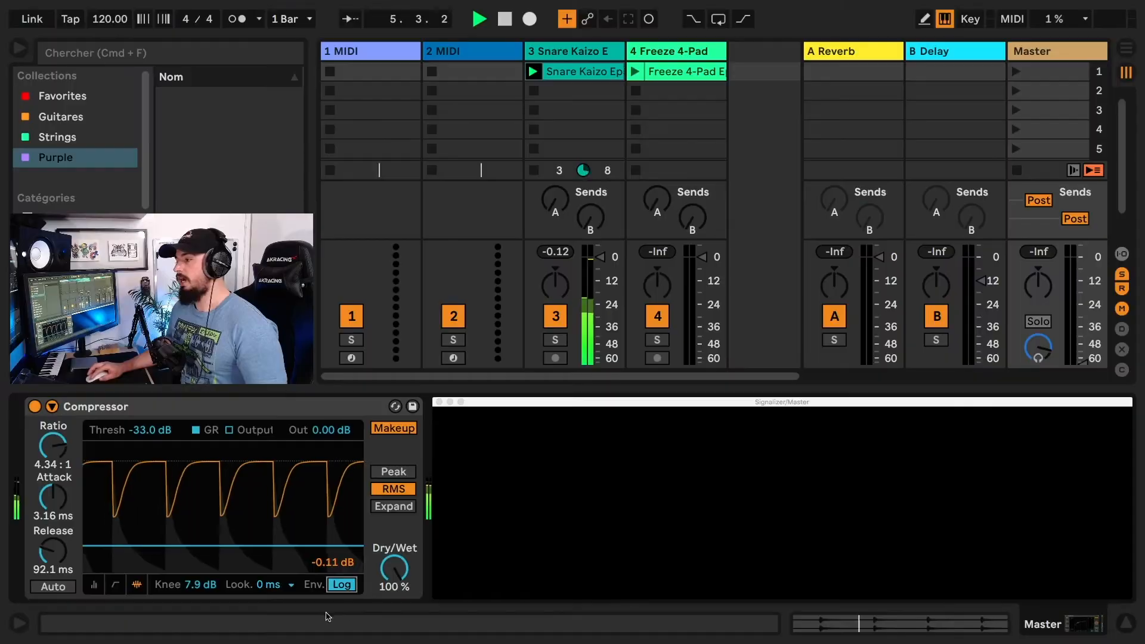
Step: Compare the Lin envelope mode with Log, ending on Log, and raise the Compressor's knee to 18 dB
left_click(341, 585)
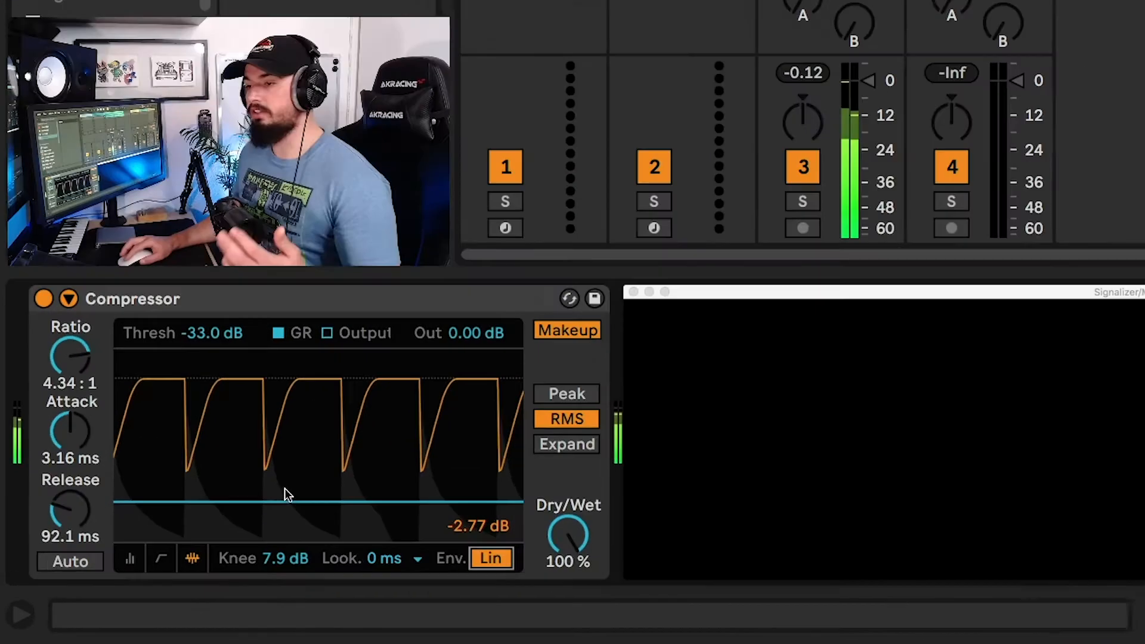
left_click(496, 561)
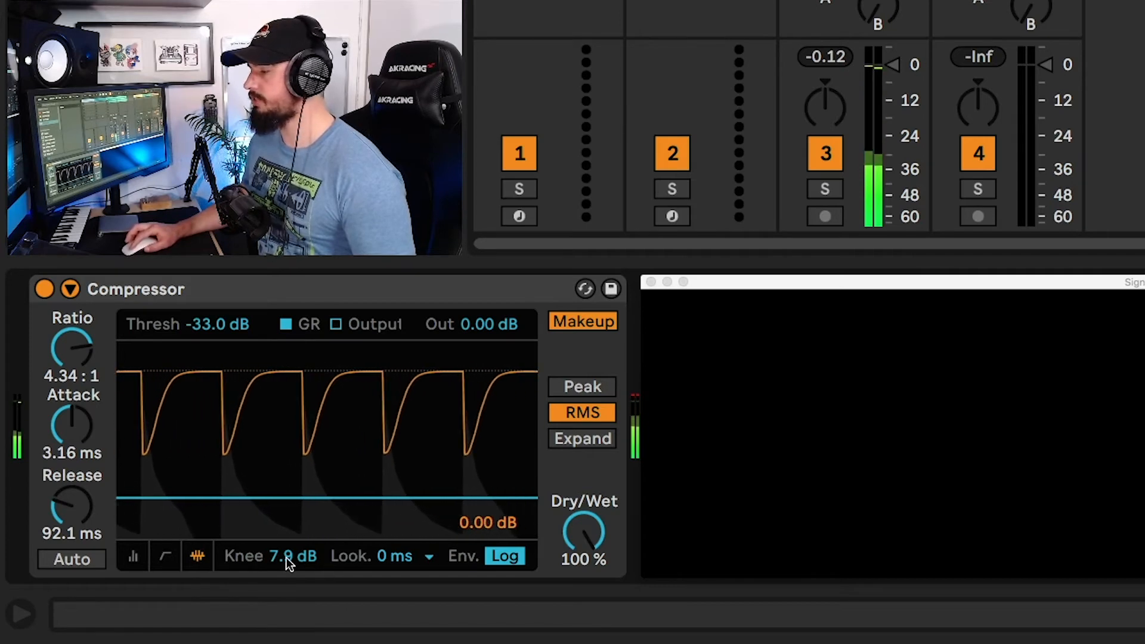
left_click_drag(287, 557, 286, 537)
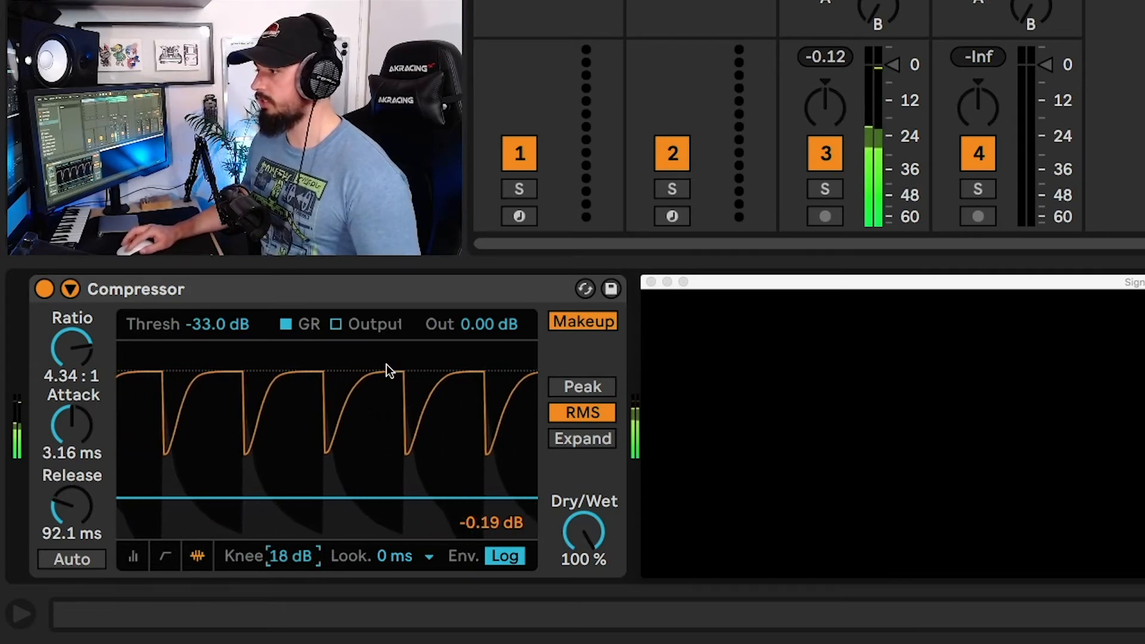
Step: Set the Compressor's knee to 0.0 dB and look through the lookahead options, keeping 0 ms
left_click_drag(289, 556, 289, 590)
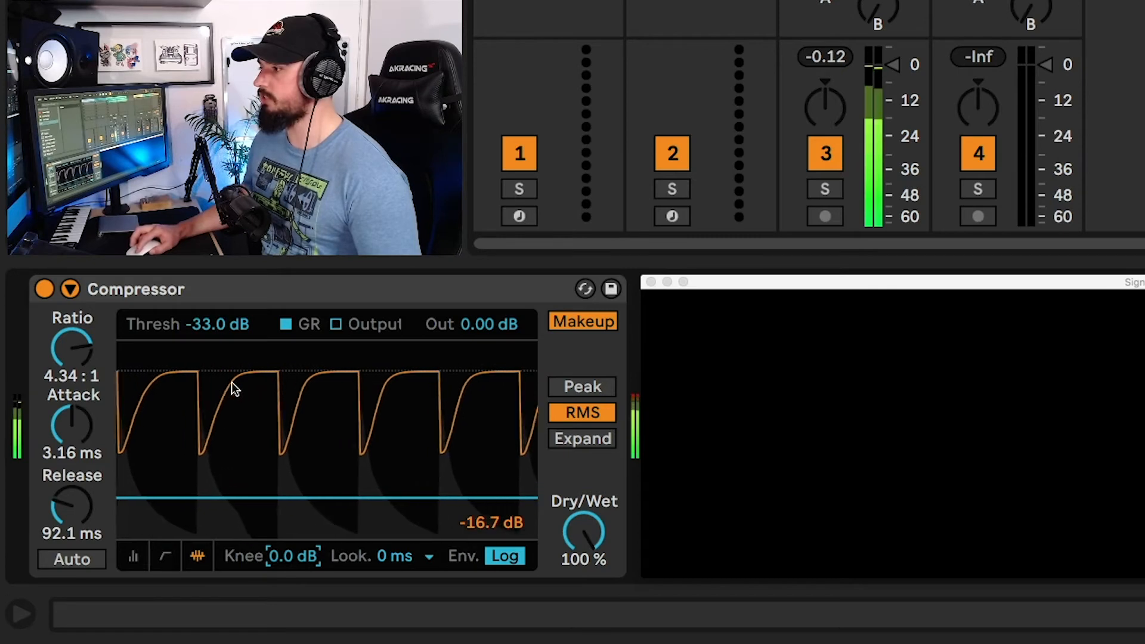
left_click(403, 558)
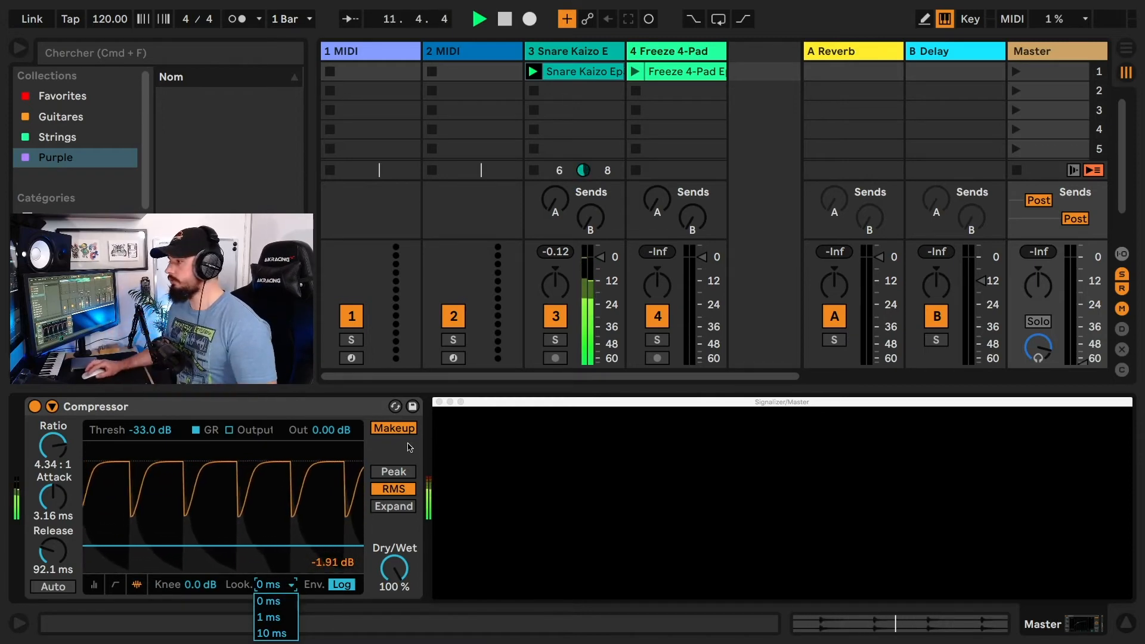
left_click(408, 444)
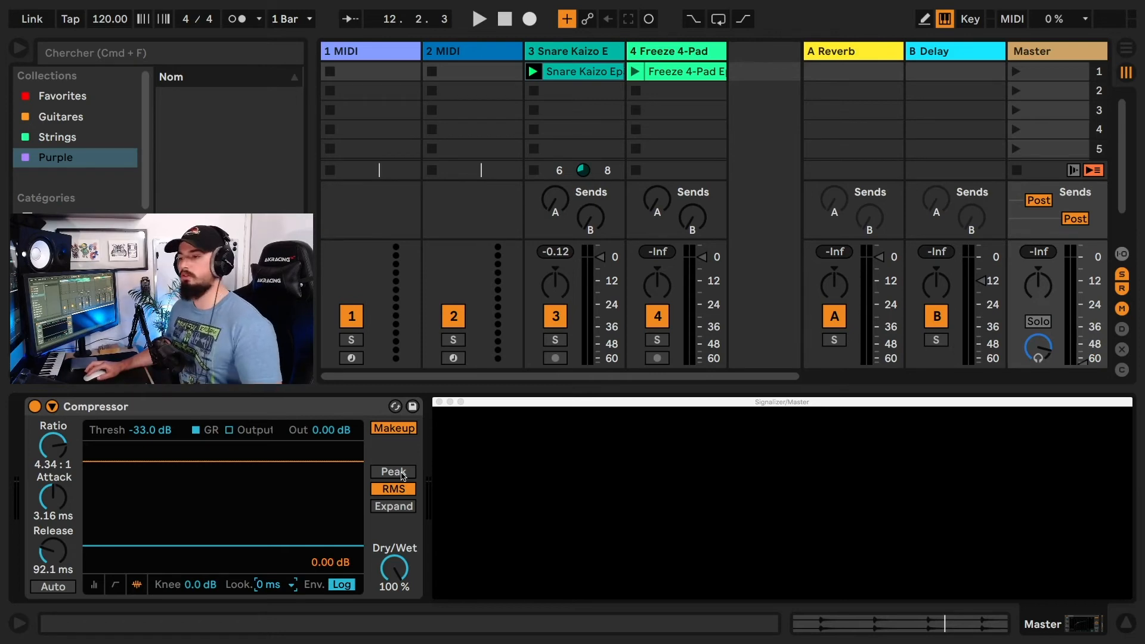
Step: Compare the Compressor's Expand mode with RMS on the snare, ending on Expand
left_click(394, 506)
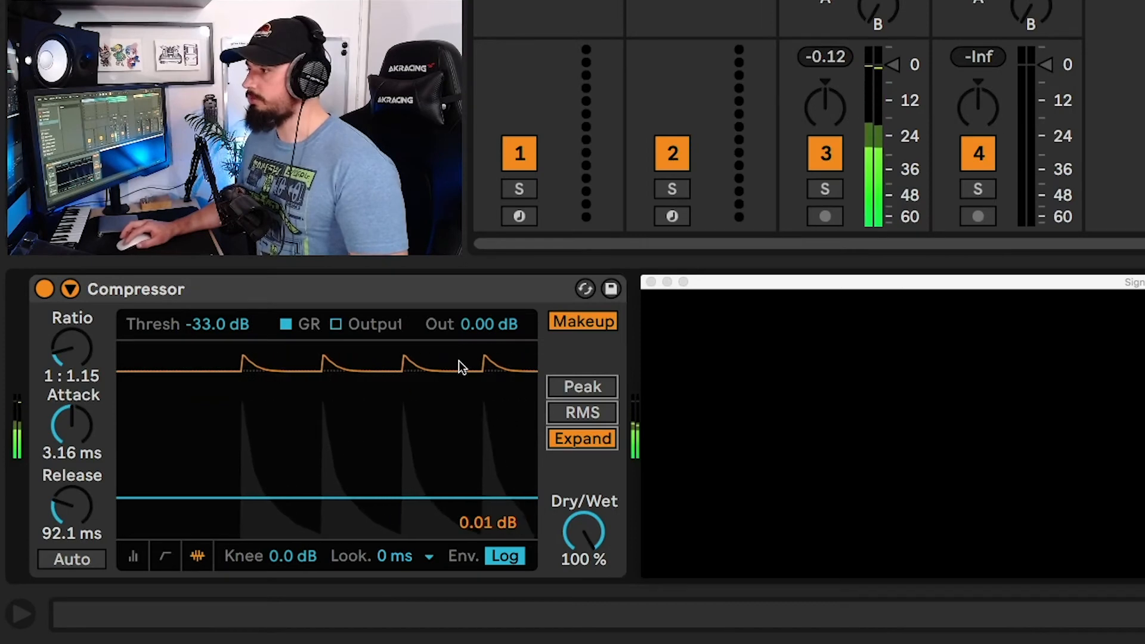
left_click(569, 412)
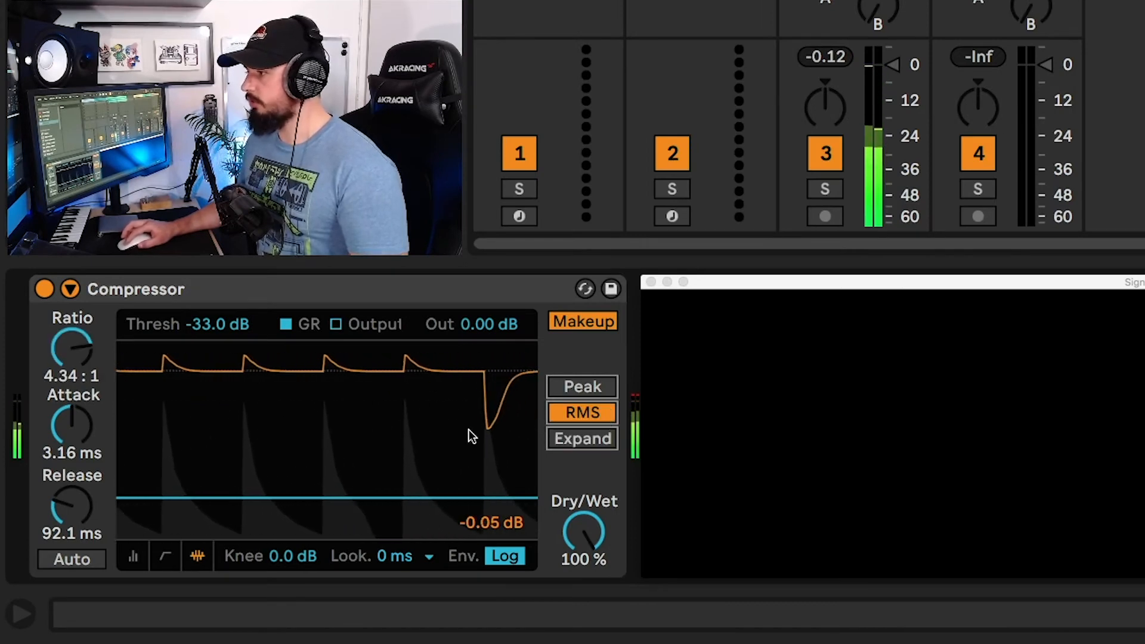
left_click(574, 440)
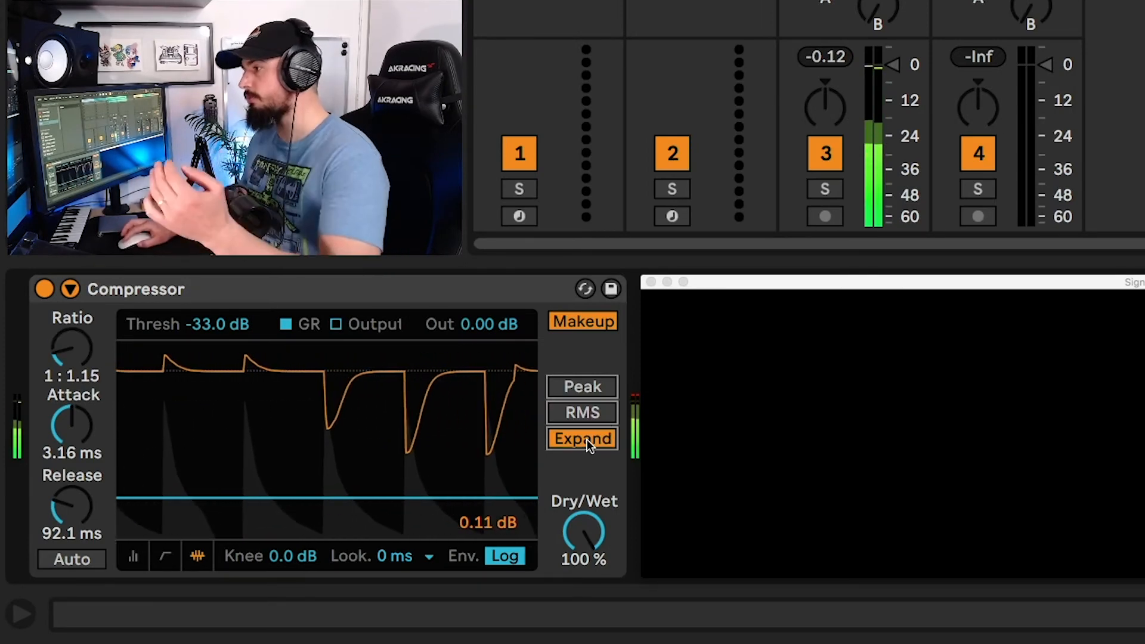
Step: Set the Compressor's expansion ratio to 1:2.00 and play the snare with the transfer curve view displayed
left_click(78, 357)
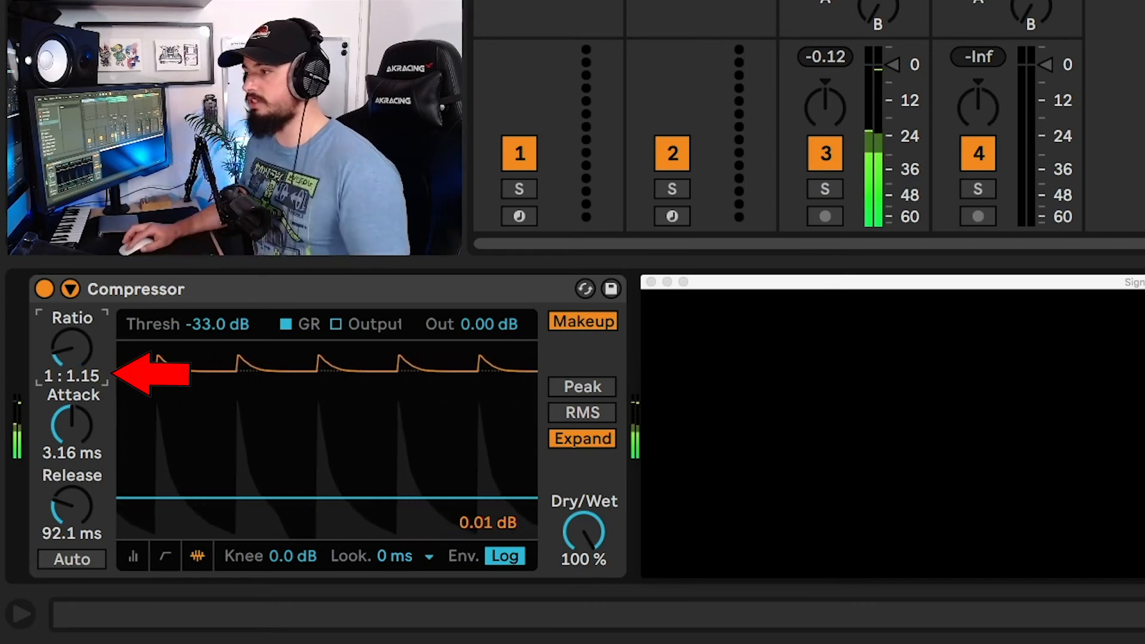
left_click(166, 557)
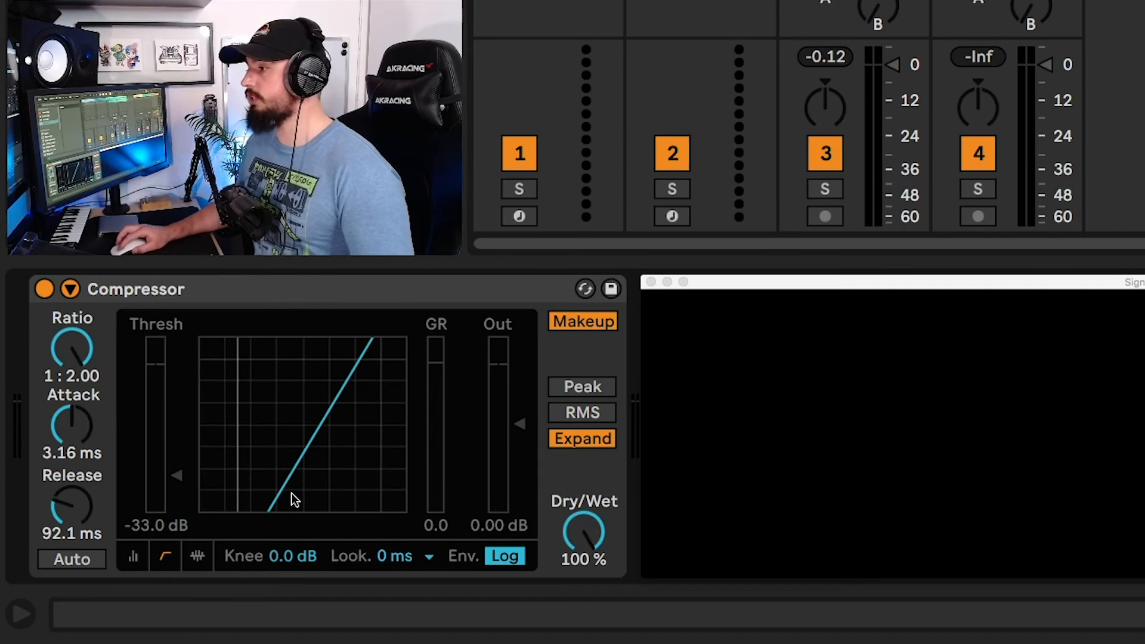
key("space")
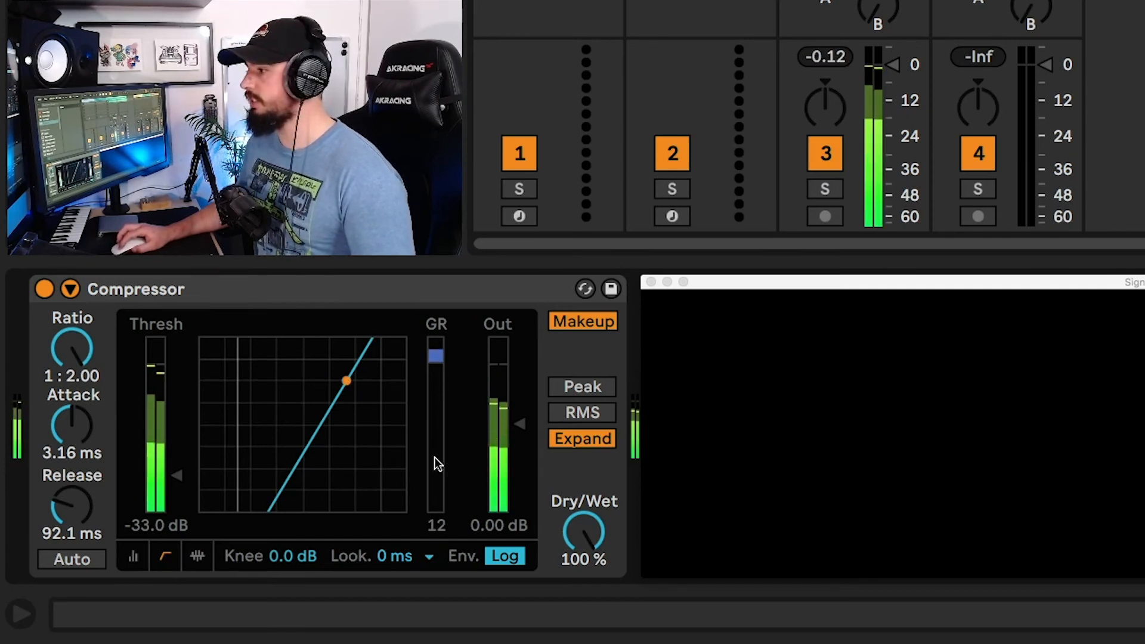
left_click(444, 525)
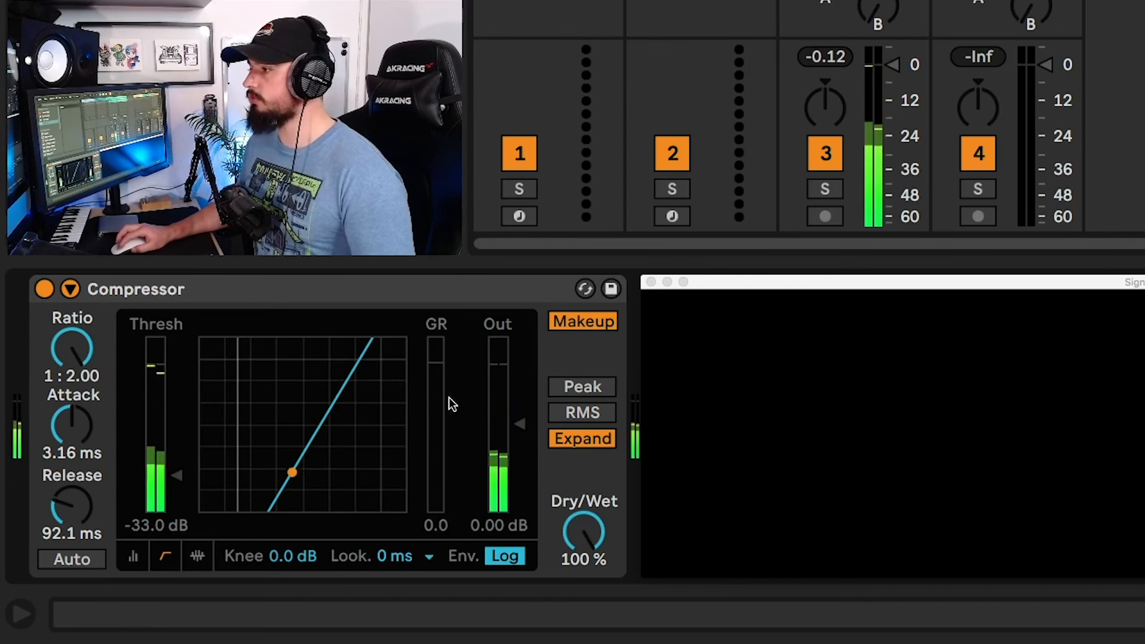